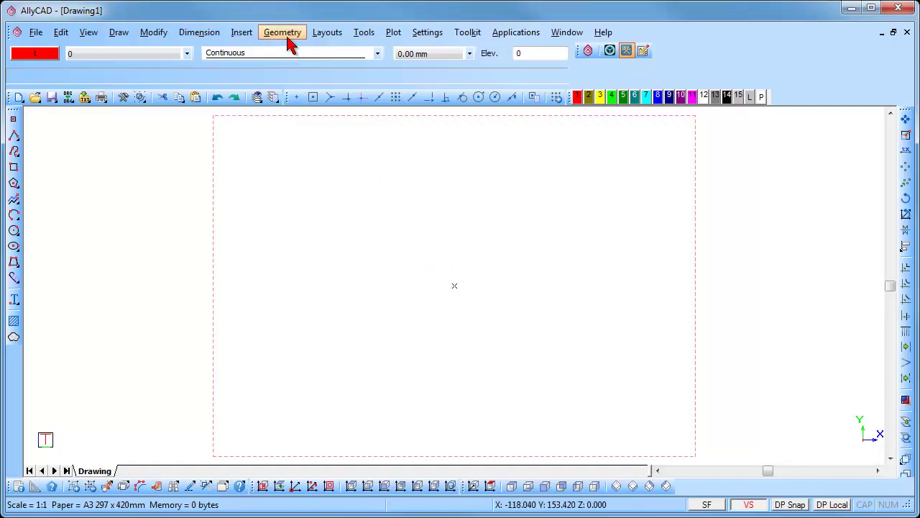
Place a construction cross by jumping to coordinate X -120, Y 0
{"action": "left_click", "coordinate": [288, 34]}
{"action": "left_click", "coordinate": [295, 52]}
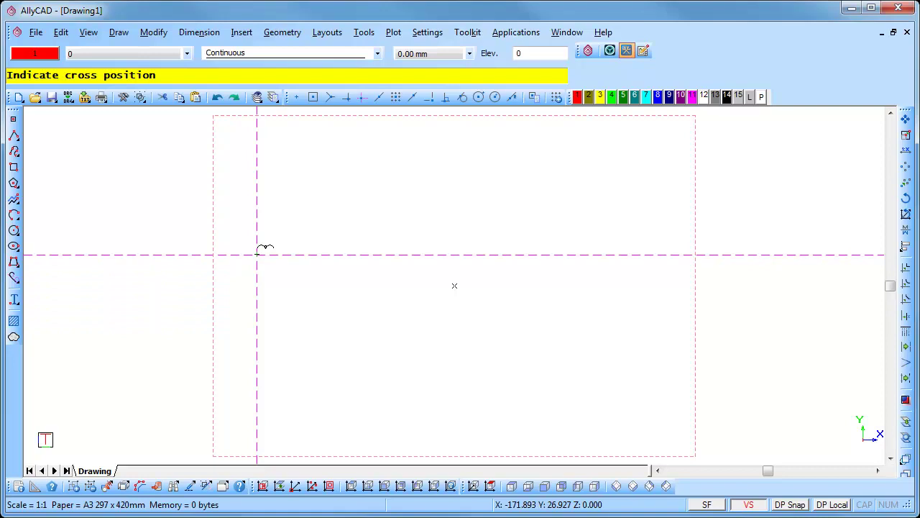
{"action": "left_click", "coordinate": [371, 42]}
{"action": "mouse_move", "coordinate": [372, 70]}
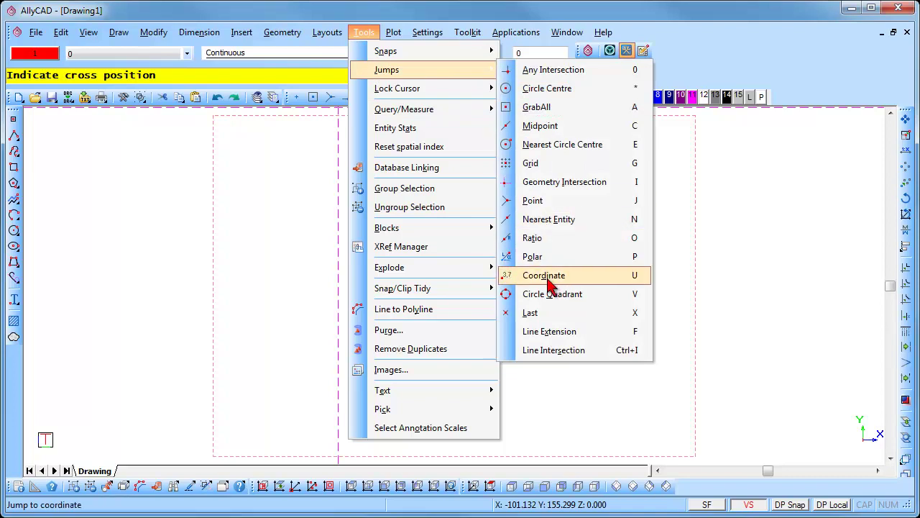
{"action": "left_click", "coordinate": [547, 278]}
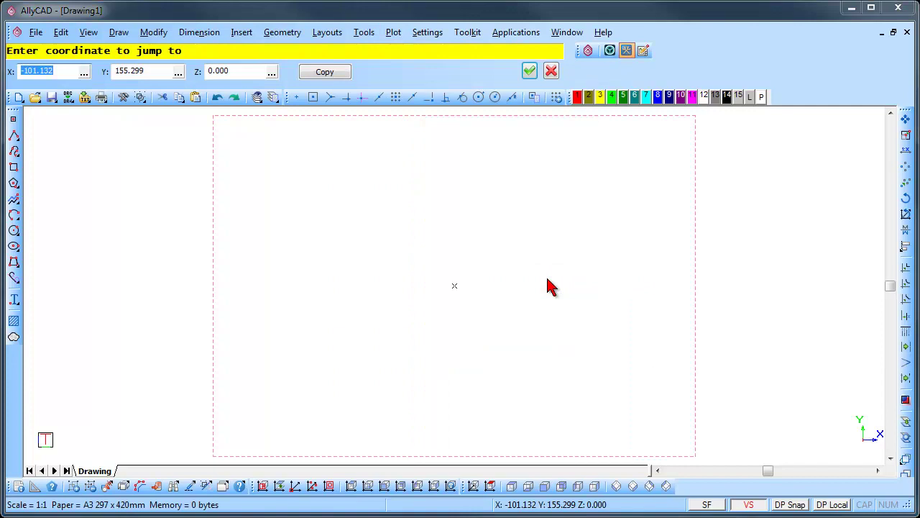
{"action": "type", "text": "-120"}
{"action": "key", "text": "Tab"}
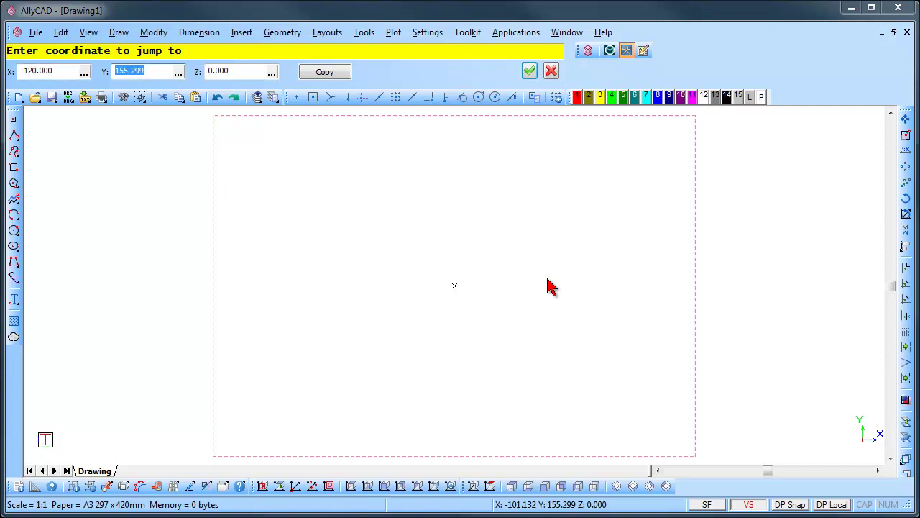
{"action": "type", "text": "0"}
{"action": "key", "text": "Return"}
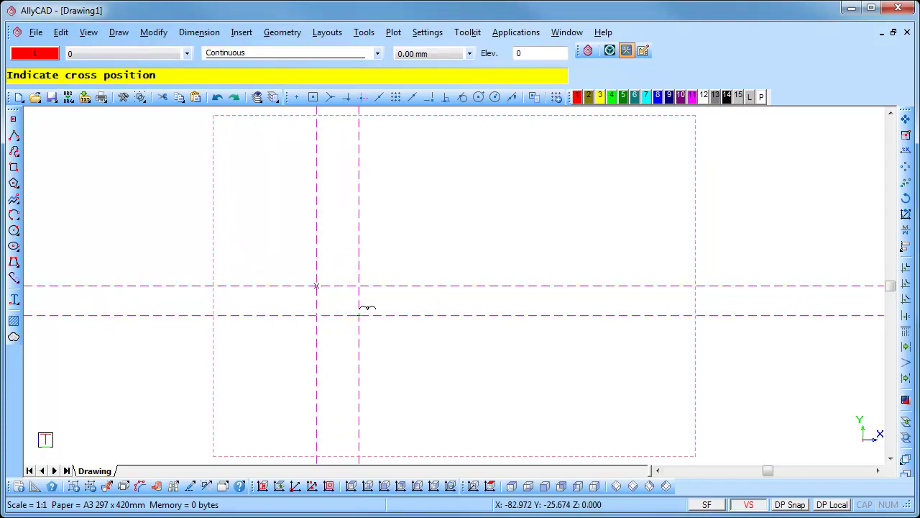
Fix the first cross, then jump 30 right and 40 down to X -90, Y -40
{"action": "left_click", "coordinate": [359, 314]}
{"action": "left_click", "coordinate": [316, 285]}
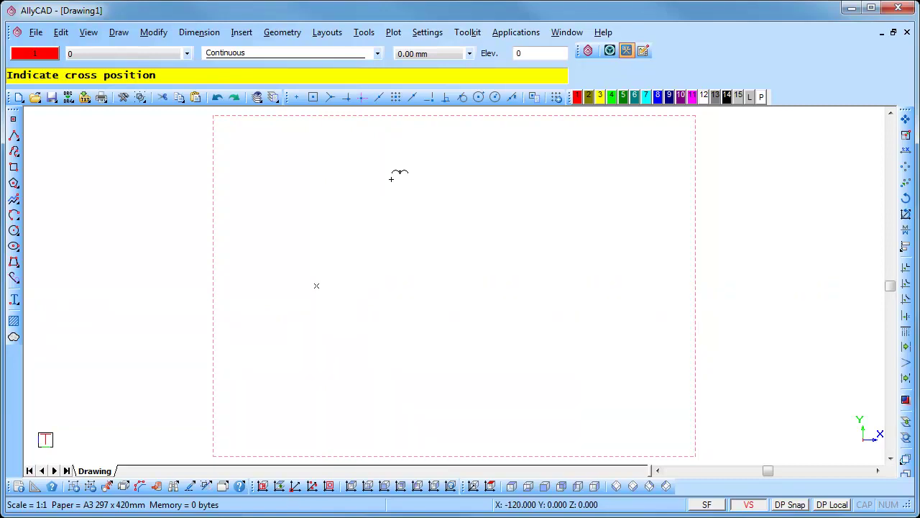
{"action": "left_click", "coordinate": [391, 179]}
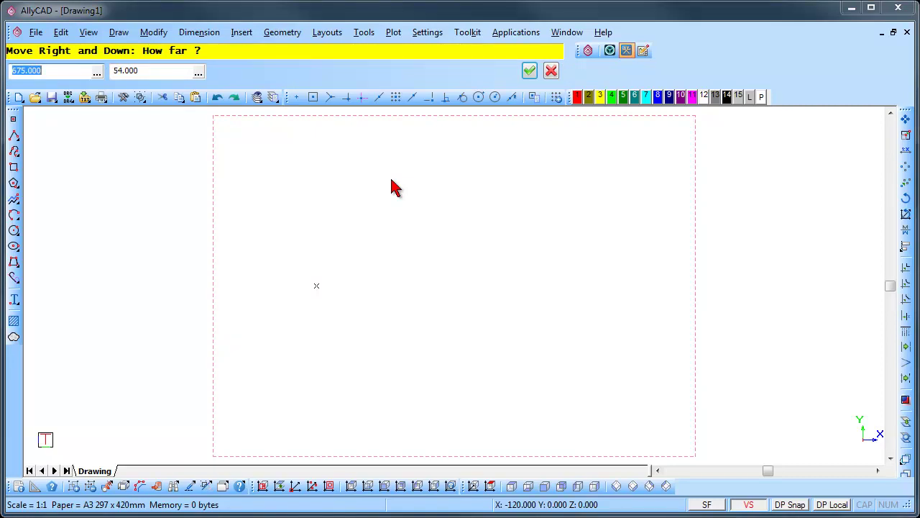
{"action": "type", "text": "30"}
{"action": "key", "text": "Tab"}
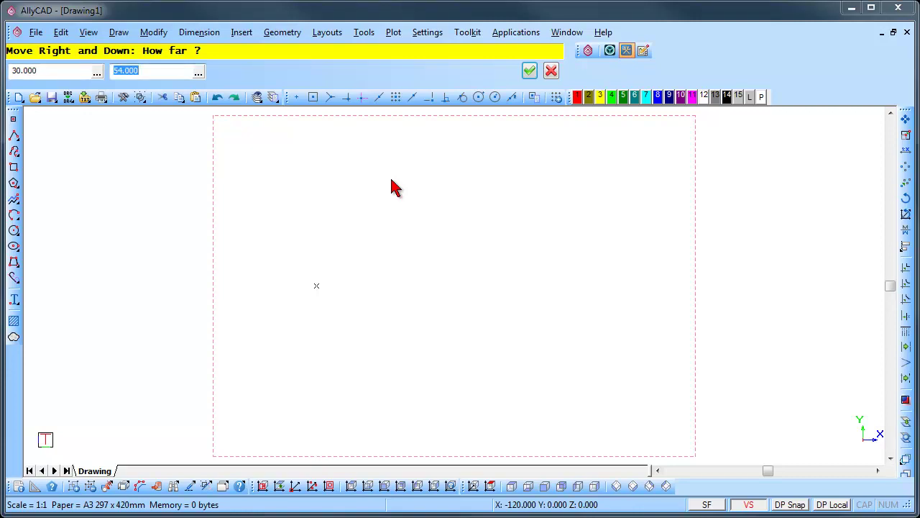
{"action": "type", "text": "40"}
{"action": "left_click", "coordinate": [529, 71]}
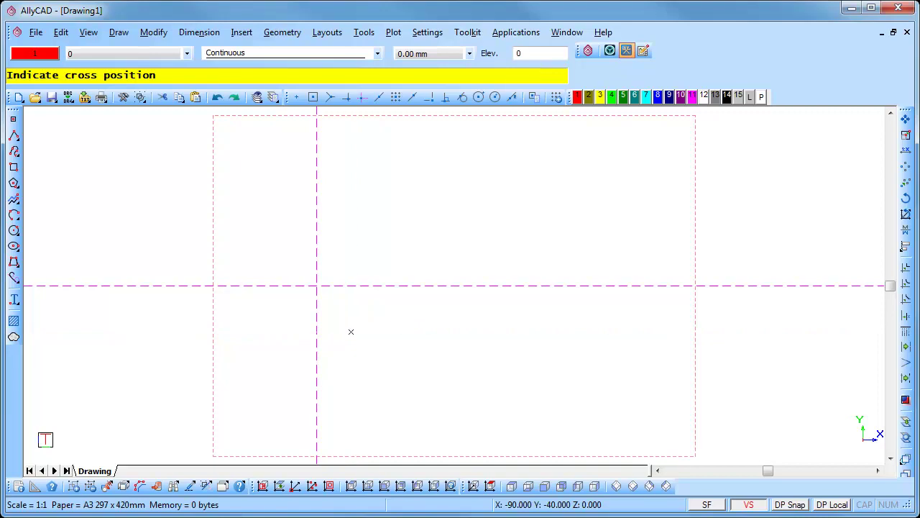
Fix the second construction cross at X -90, Y -40
{"action": "left_click", "coordinate": [351, 331]}
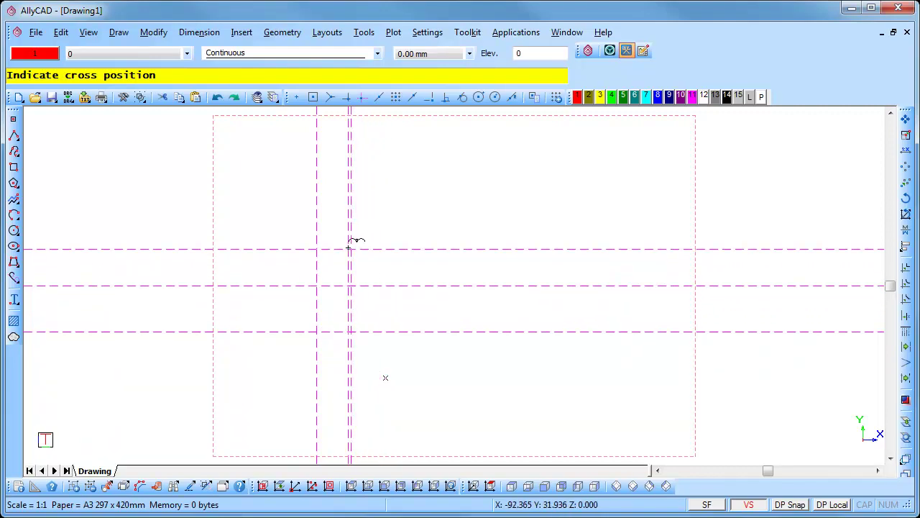
Copy the vertical construction line 150 to the right with Parallel Line
{"action": "left_click", "coordinate": [292, 34]}
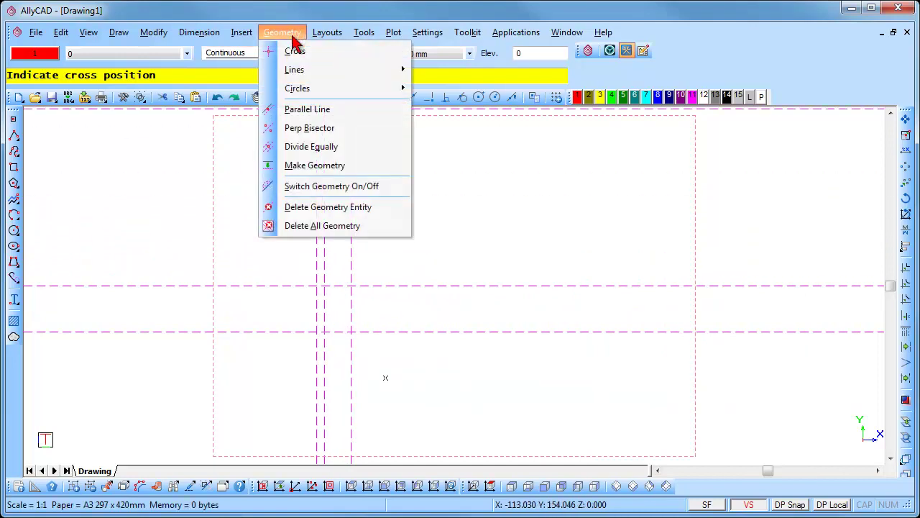
{"action": "left_click", "coordinate": [309, 109]}
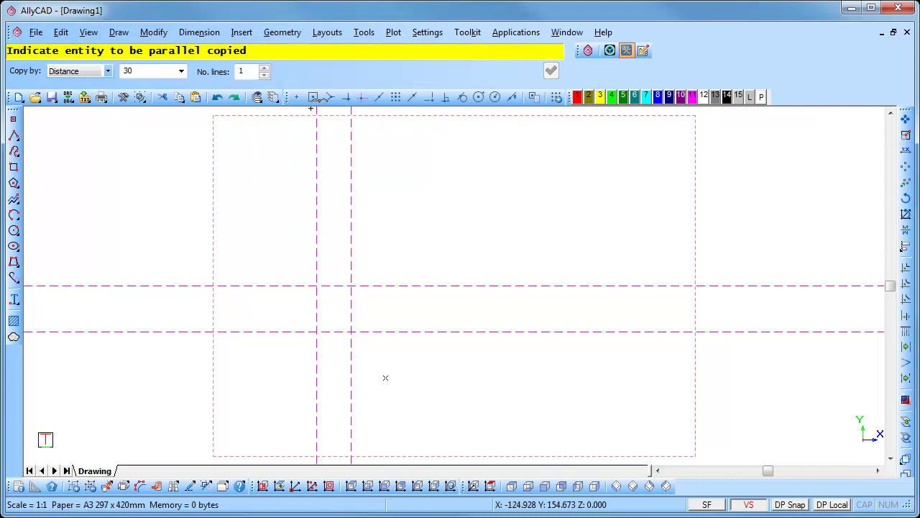
{"action": "key", "text": "Tab"}
{"action": "key", "text": "Tab"}
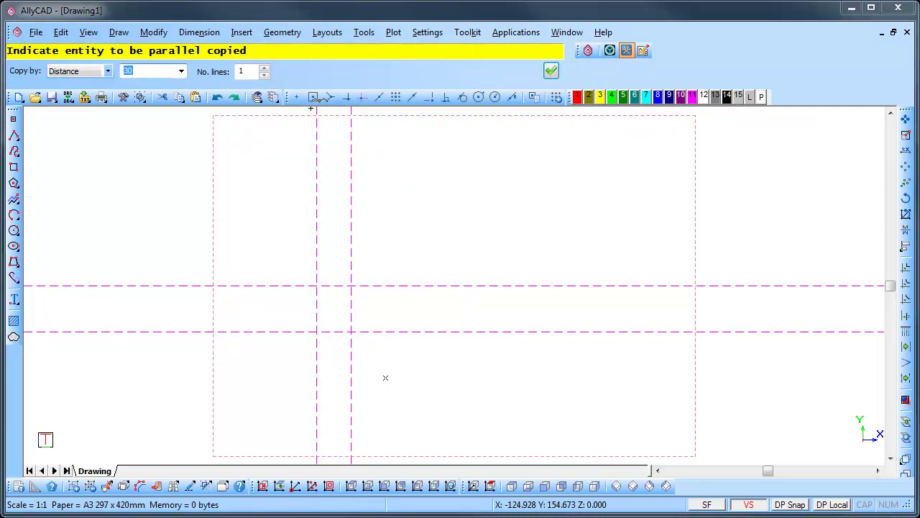
{"action": "type", "text": "150"}
{"action": "left_click", "coordinate": [356, 259]}
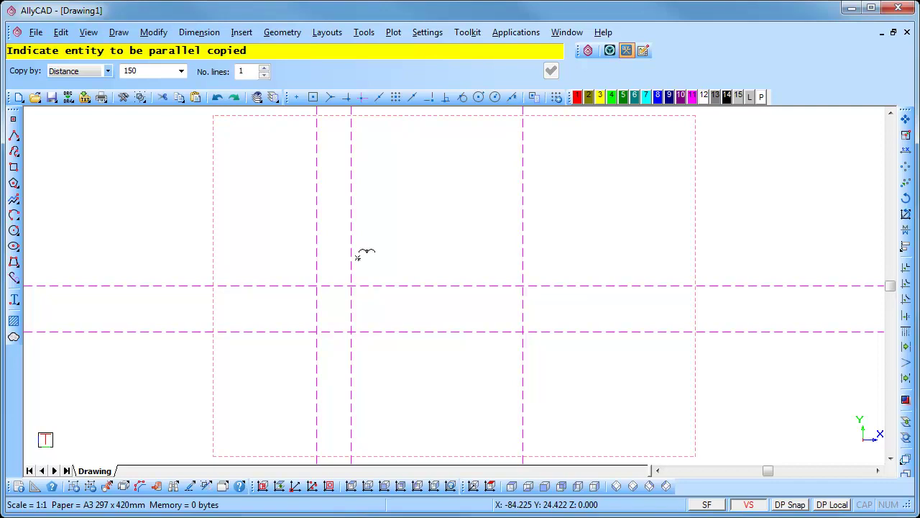
Add another parallel vertical guide at distance 180, then quit the command
{"action": "key", "text": "Tab"}
{"action": "key", "text": "Tab"}
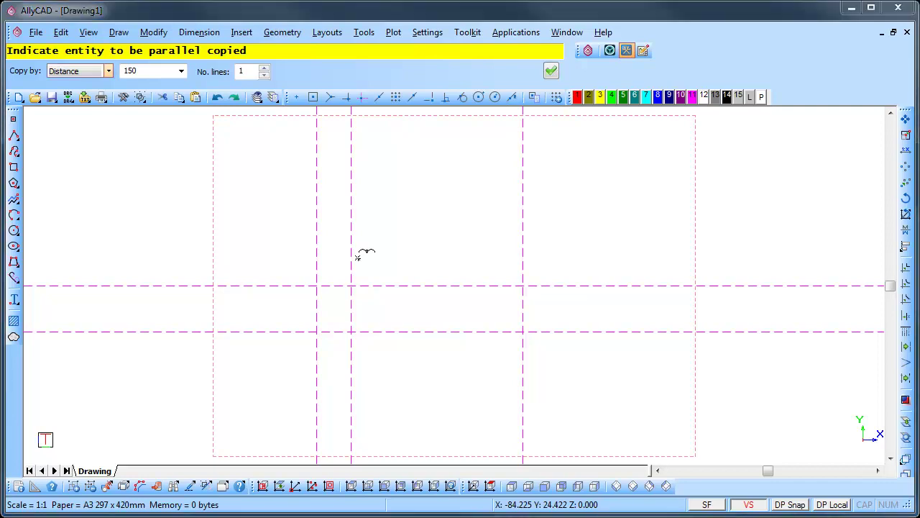
{"action": "type", "text": "1"}
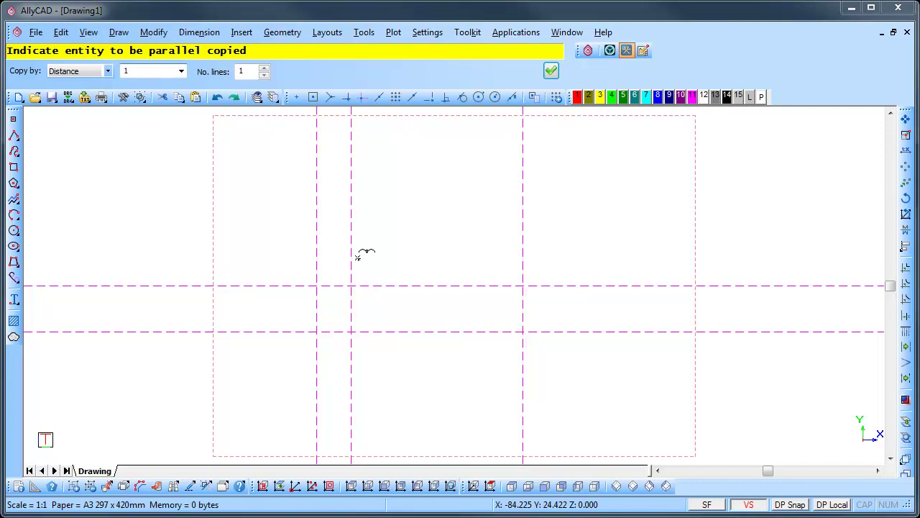
{"action": "type", "text": "80"}
{"action": "key", "text": "Return"}
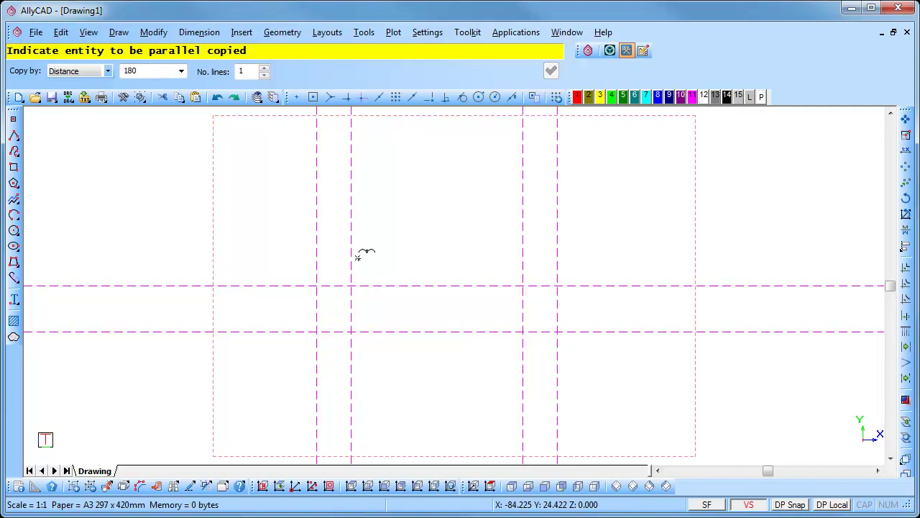
{"action": "right_click", "coordinate": [358, 258]}
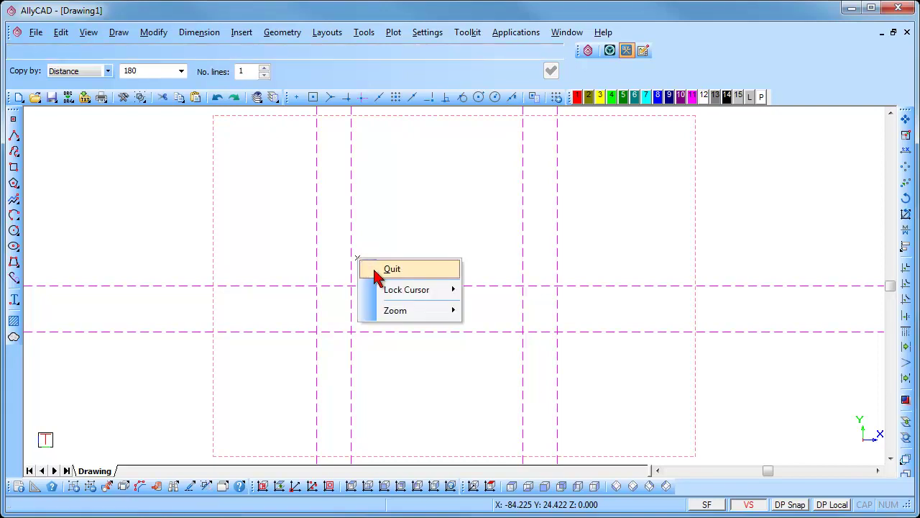
{"action": "left_click", "coordinate": [392, 269]}
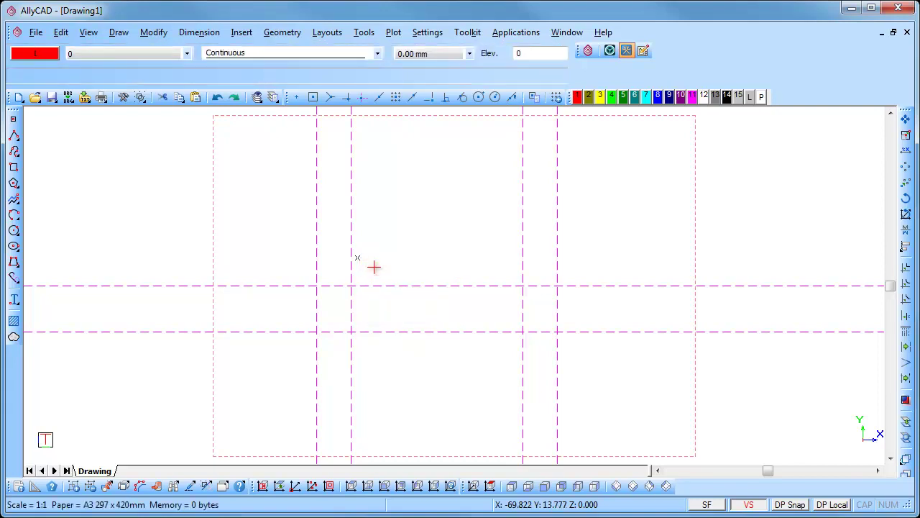
Draw a rectangle snapped from the X -120, Y 0 intersection to X -90, Y -40
{"action": "left_click", "coordinate": [121, 34]}
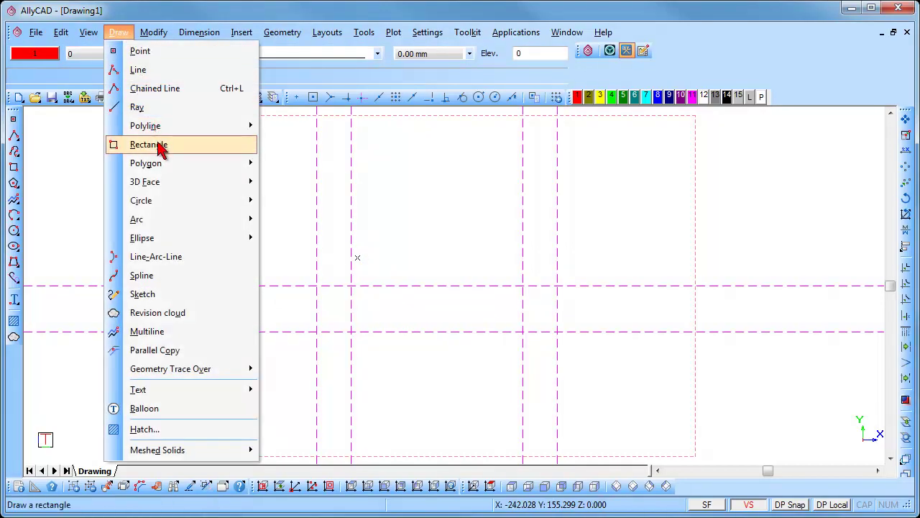
{"action": "left_click", "coordinate": [159, 144]}
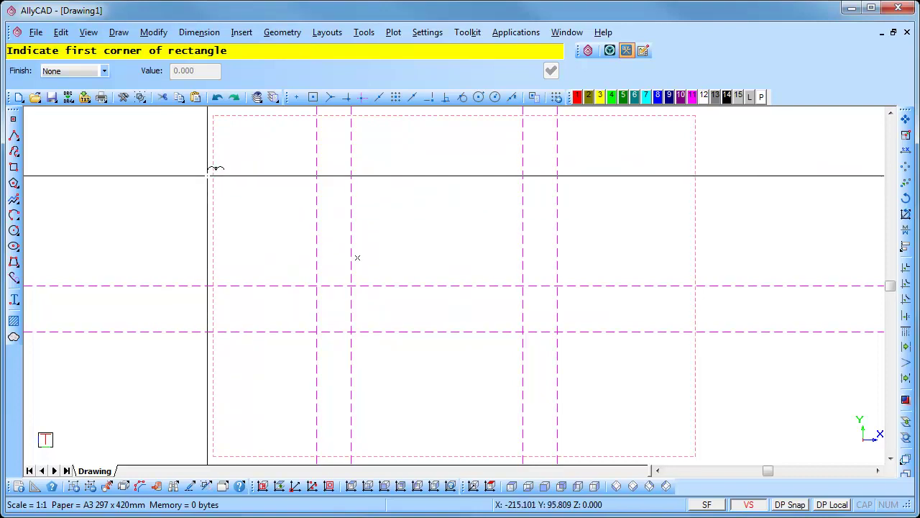
{"action": "left_click", "coordinate": [362, 33]}
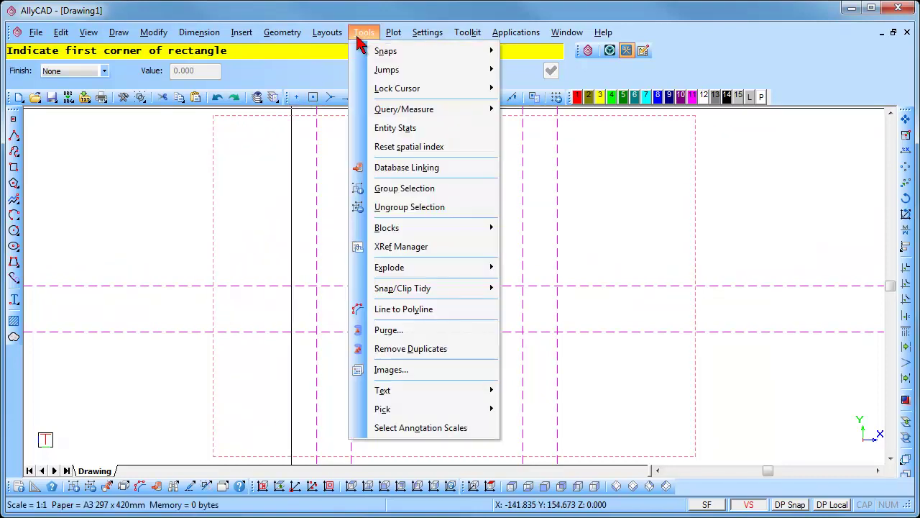
{"action": "mouse_move", "coordinate": [372, 53]}
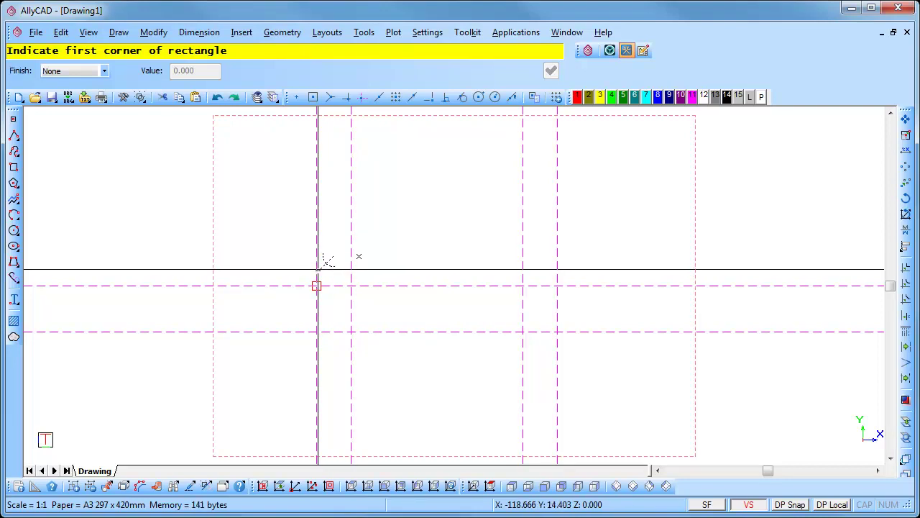
{"action": "left_click", "coordinate": [317, 273]}
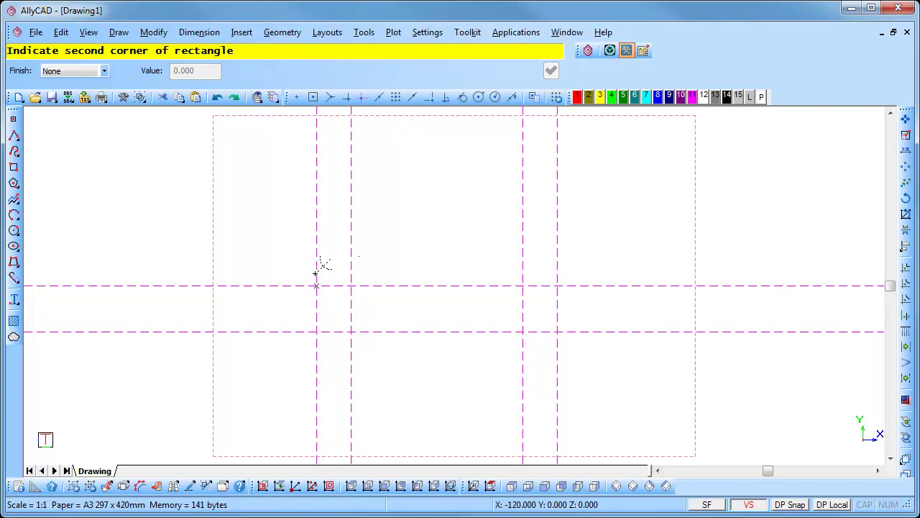
{"action": "left_click", "coordinate": [351, 330]}
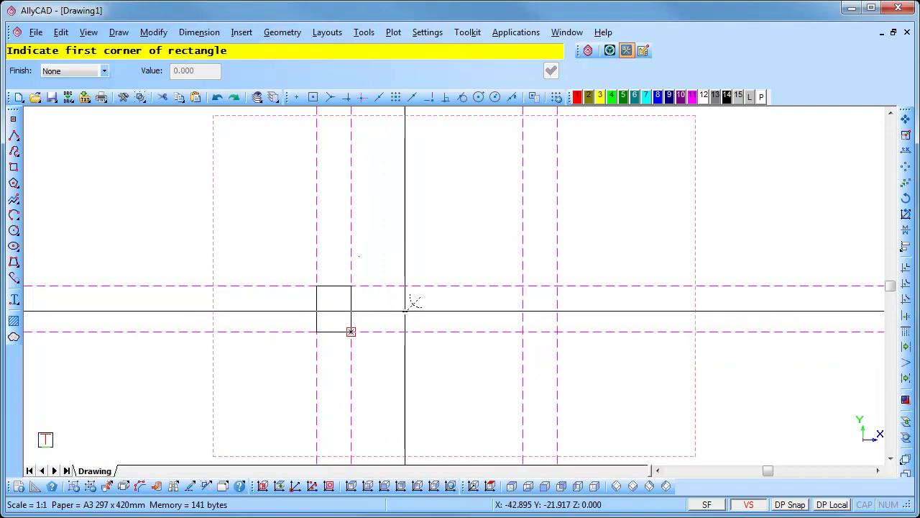
{"action": "right_click", "coordinate": [408, 310]}
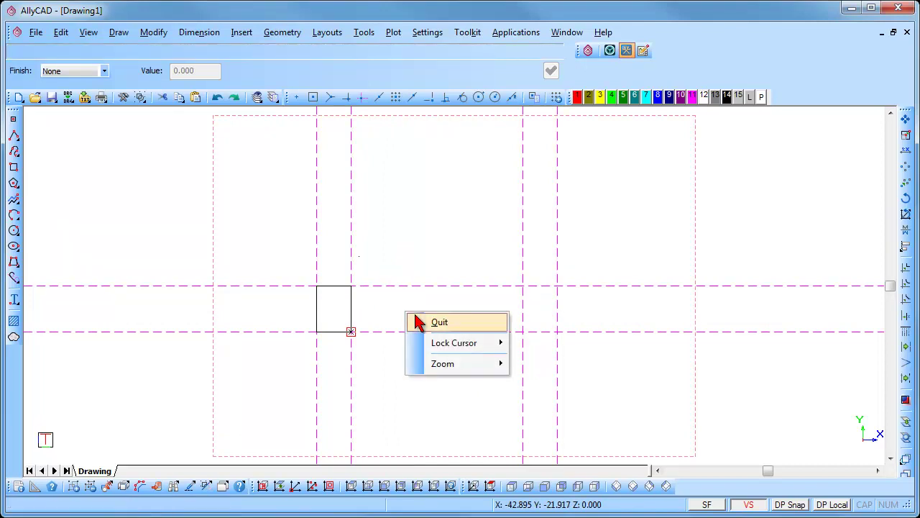
{"action": "left_click", "coordinate": [415, 320]}
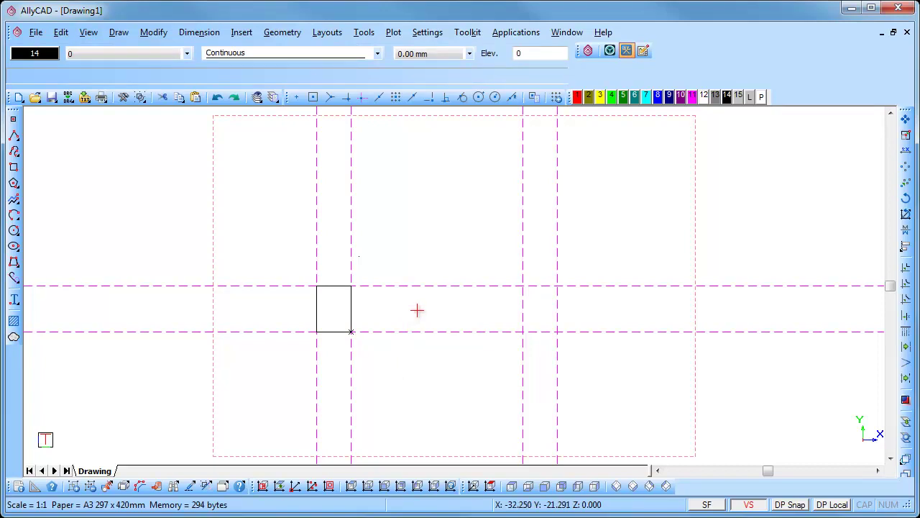
{"action": "left_click", "coordinate": [295, 36]}
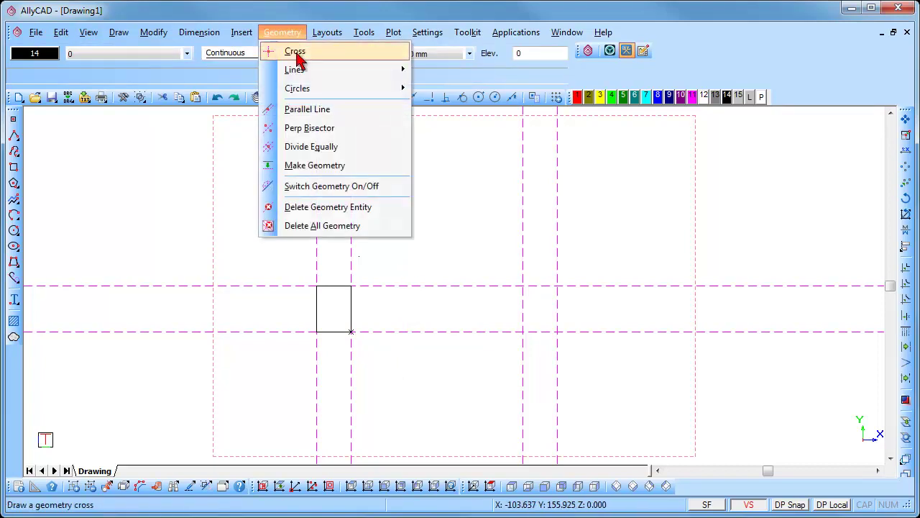
{"action": "left_click", "coordinate": [349, 187]}
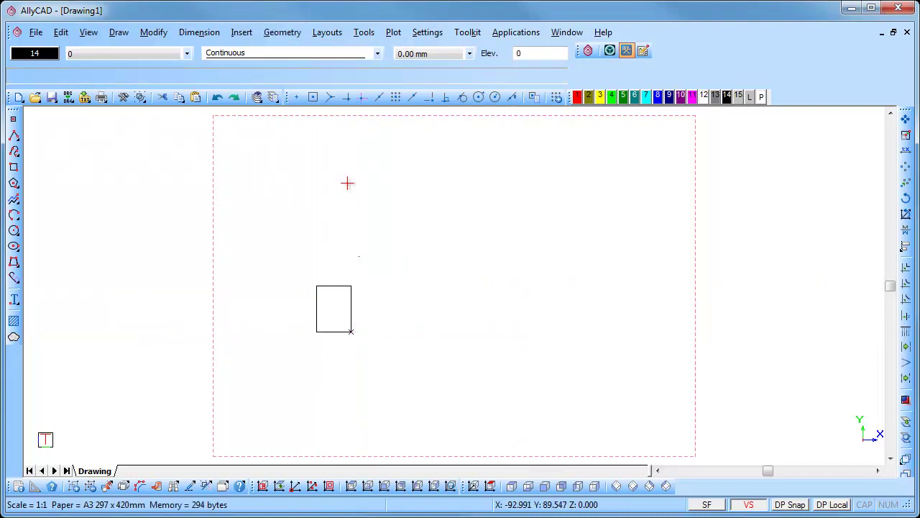
{"action": "left_click", "coordinate": [282, 32]}
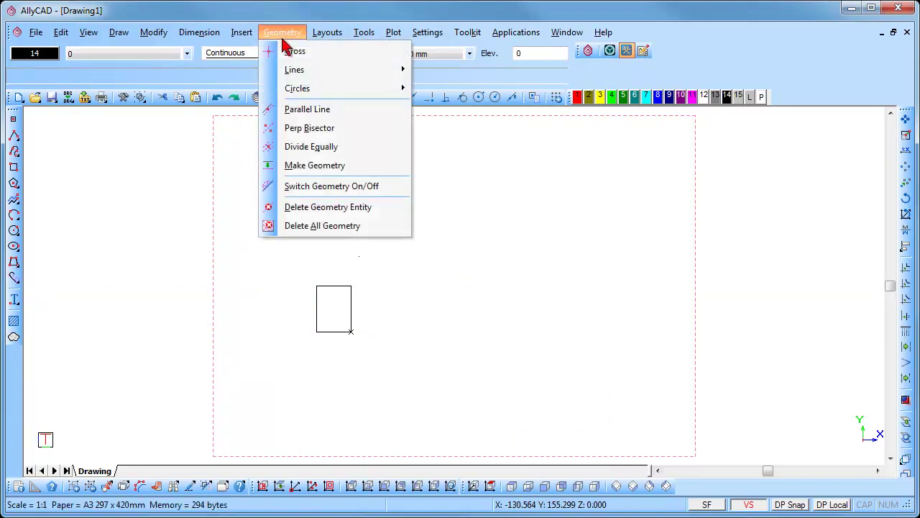
{"action": "left_click", "coordinate": [324, 185]}
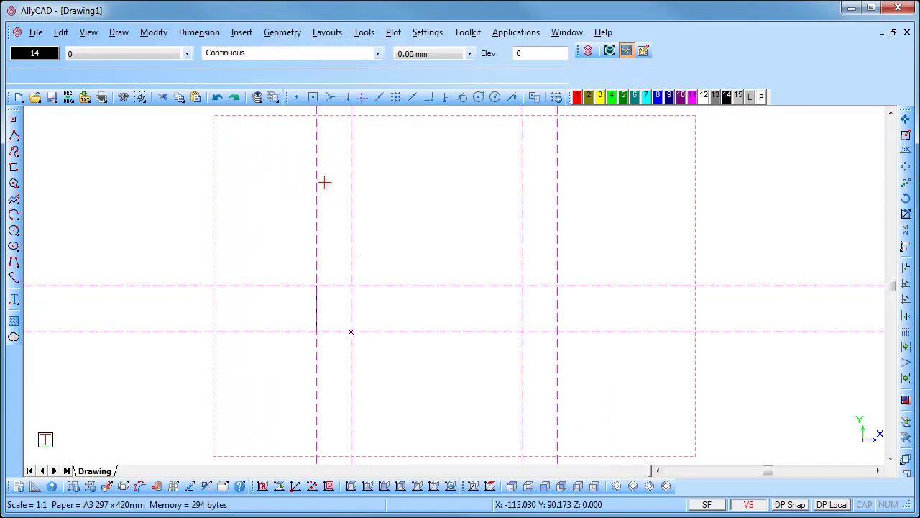